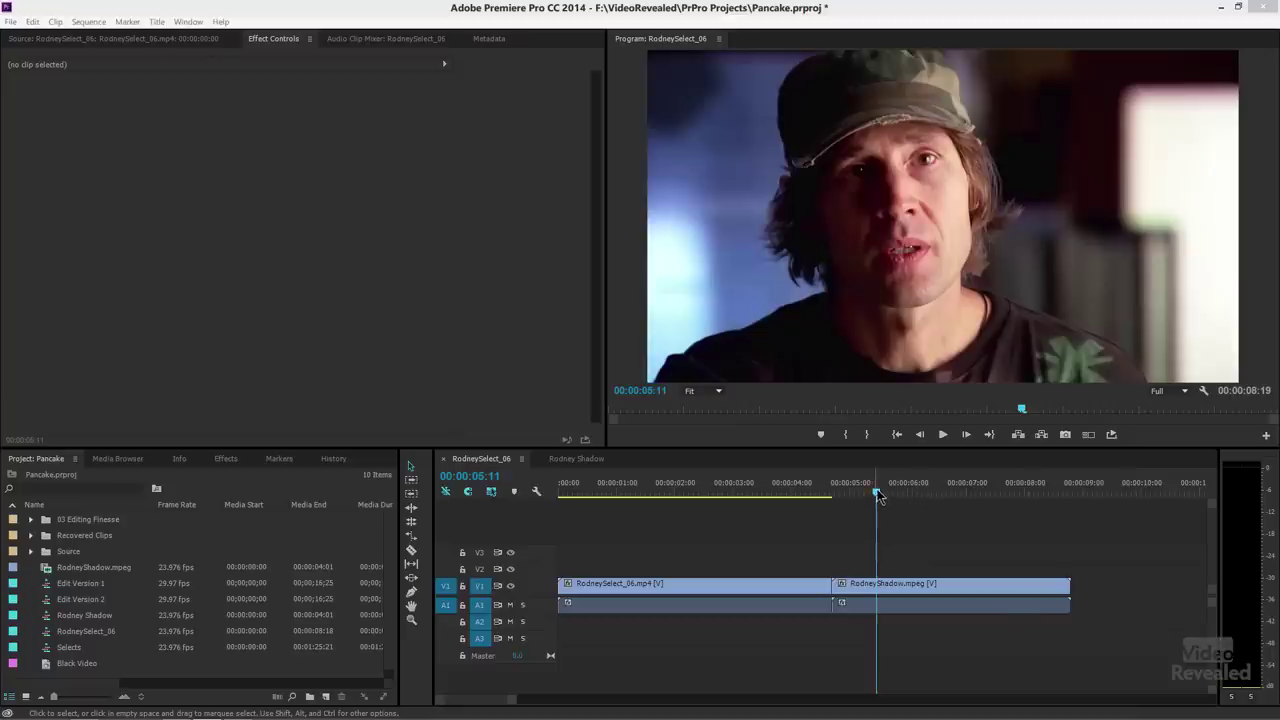
Scrub and play the interview around the cut, stopping at 00:00:05:18
drag(878, 497, 747, 497)
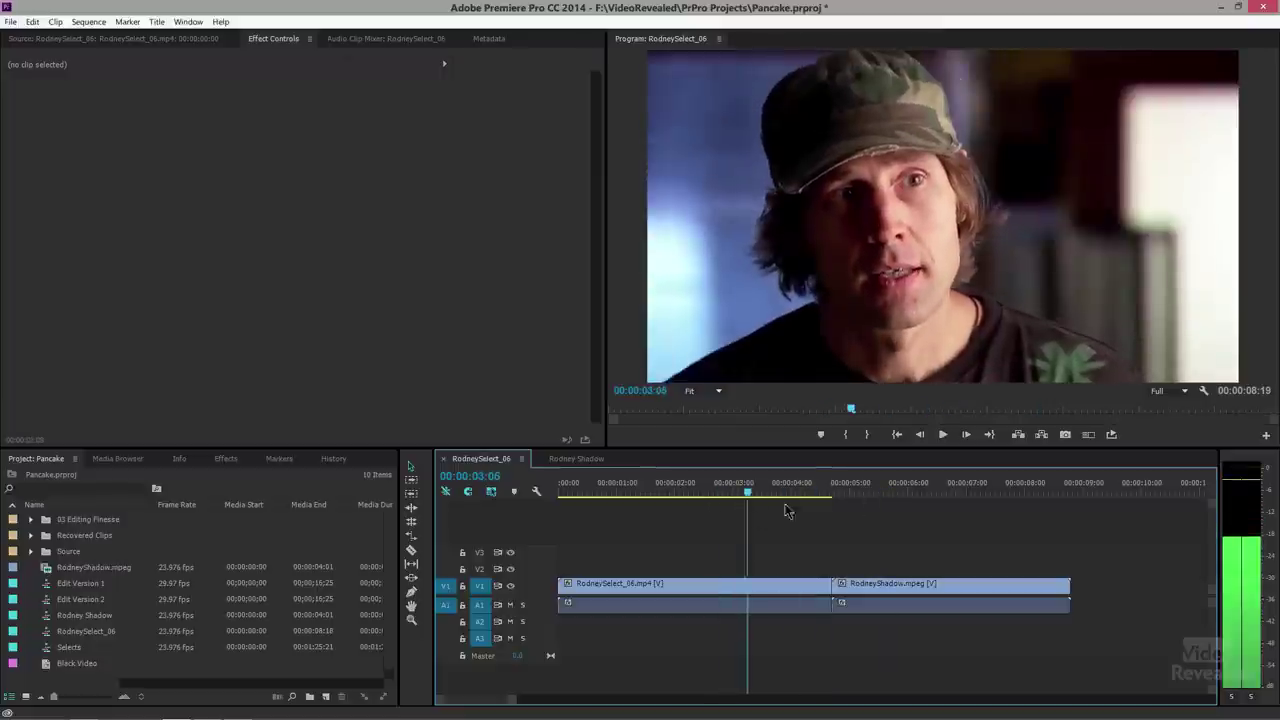
click(875, 495)
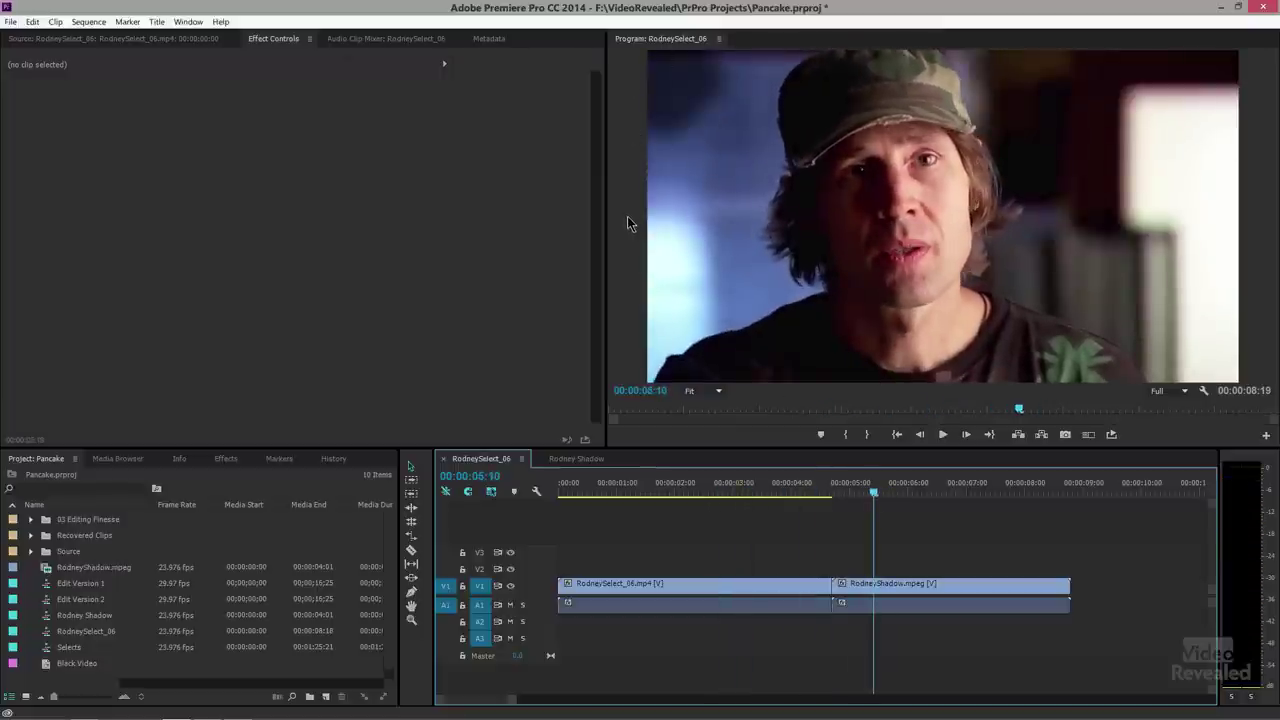
drag(815, 495, 896, 490)
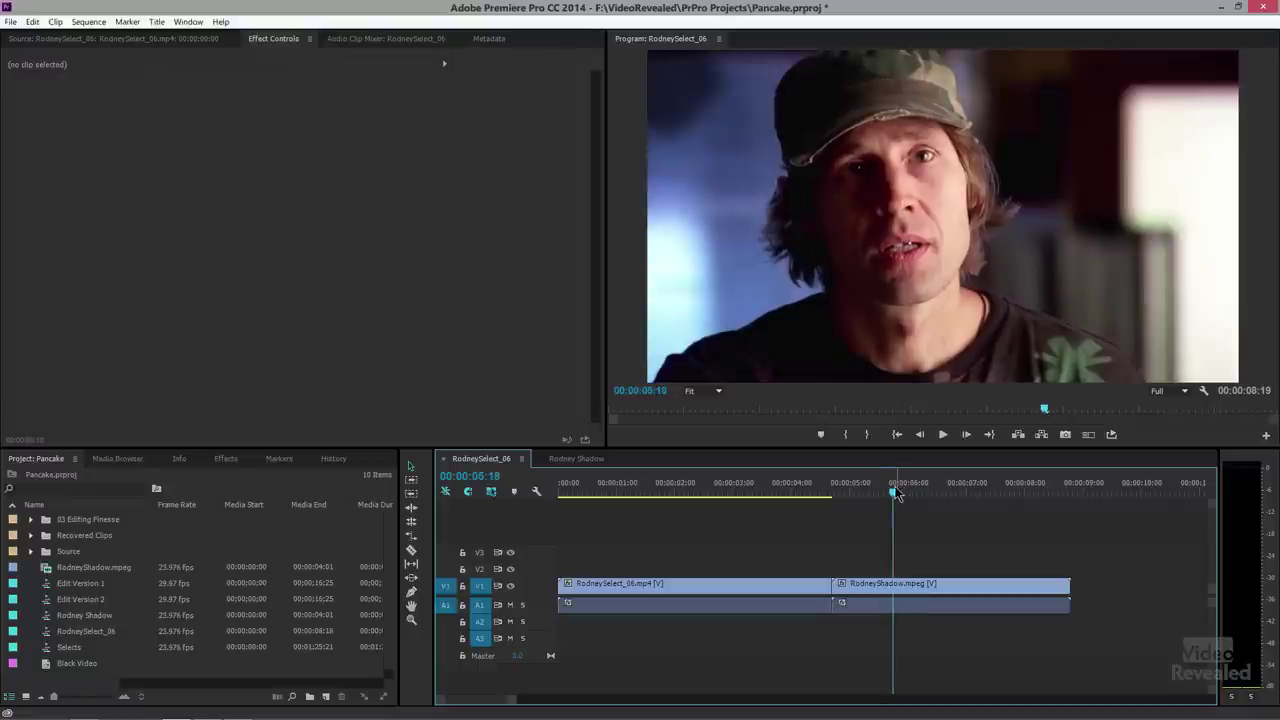
key(space)
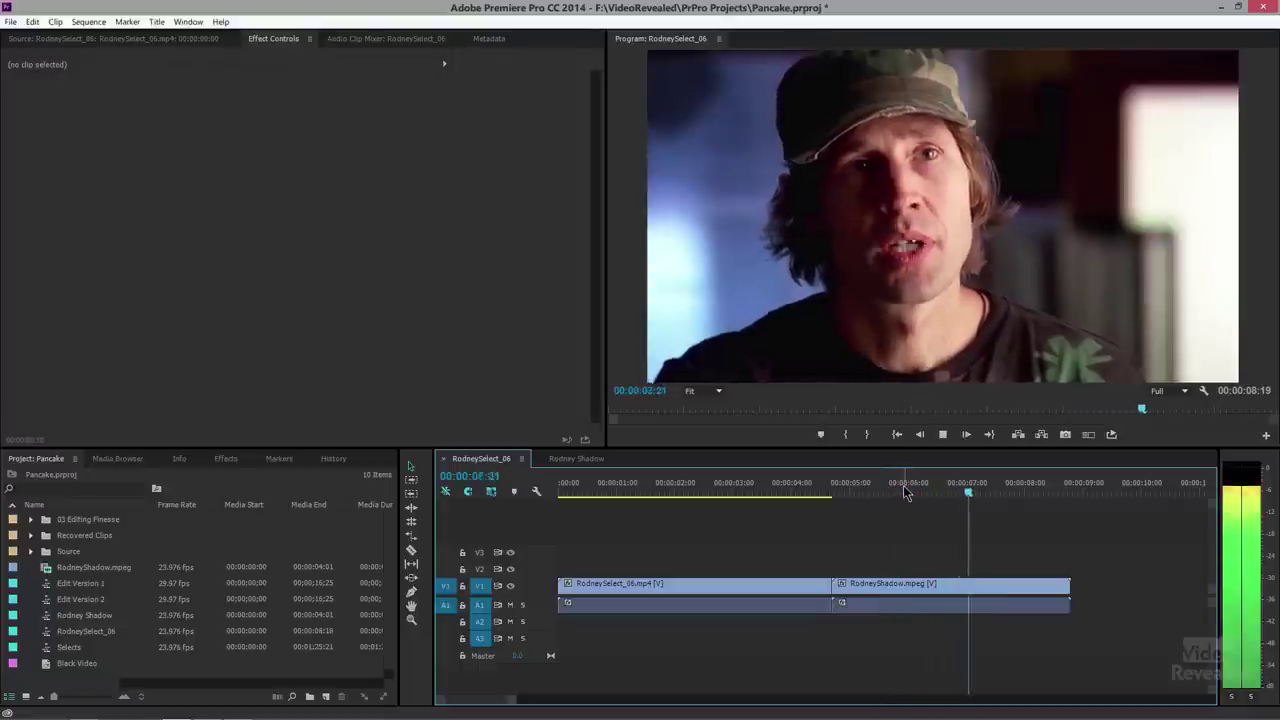
key(space)
drag(905, 491, 888, 491)
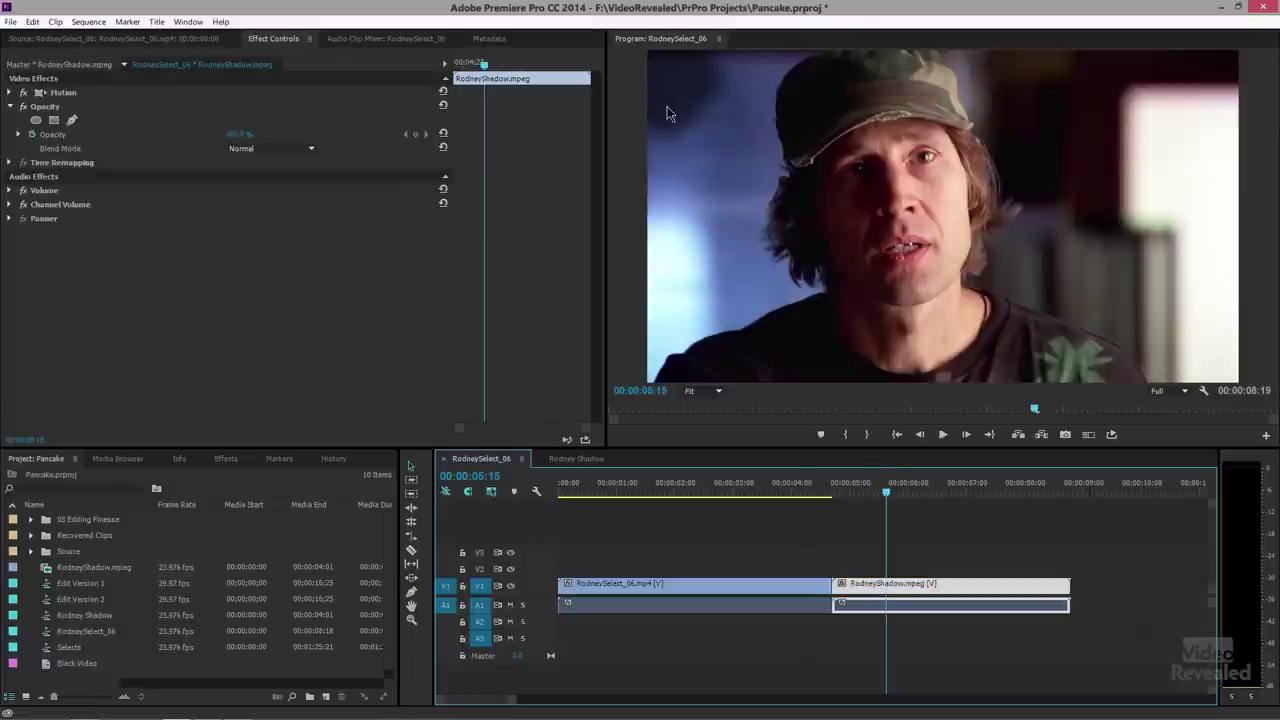
Select the RodneyShadow.mpeg clip and nudge it up onto track V2 with Alt+Up
click(758, 491)
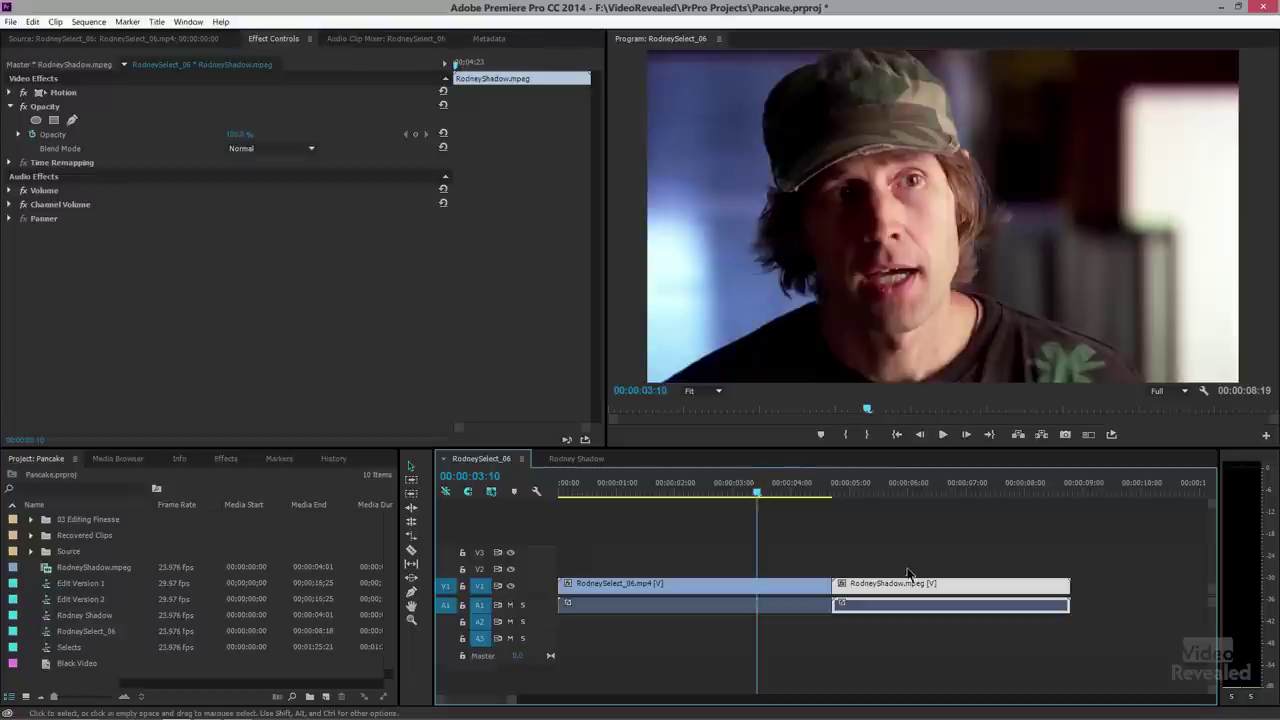
click(868, 645)
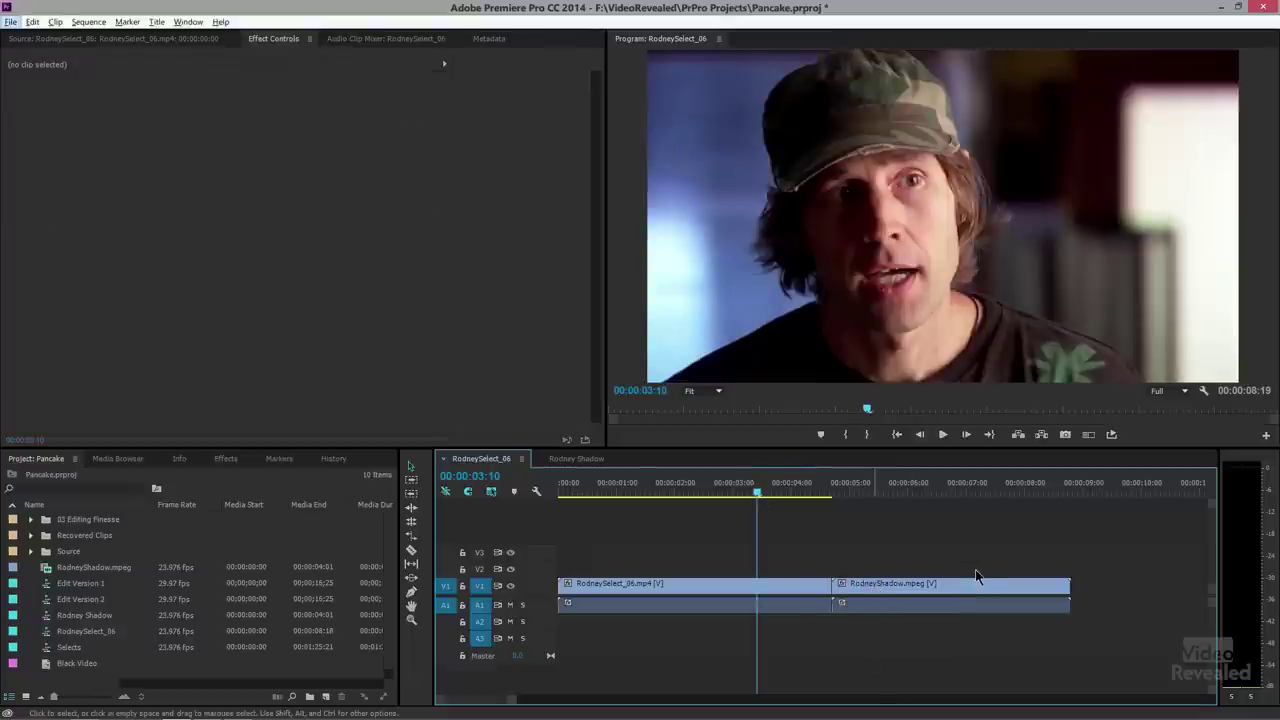
key(alt)
click(966, 589)
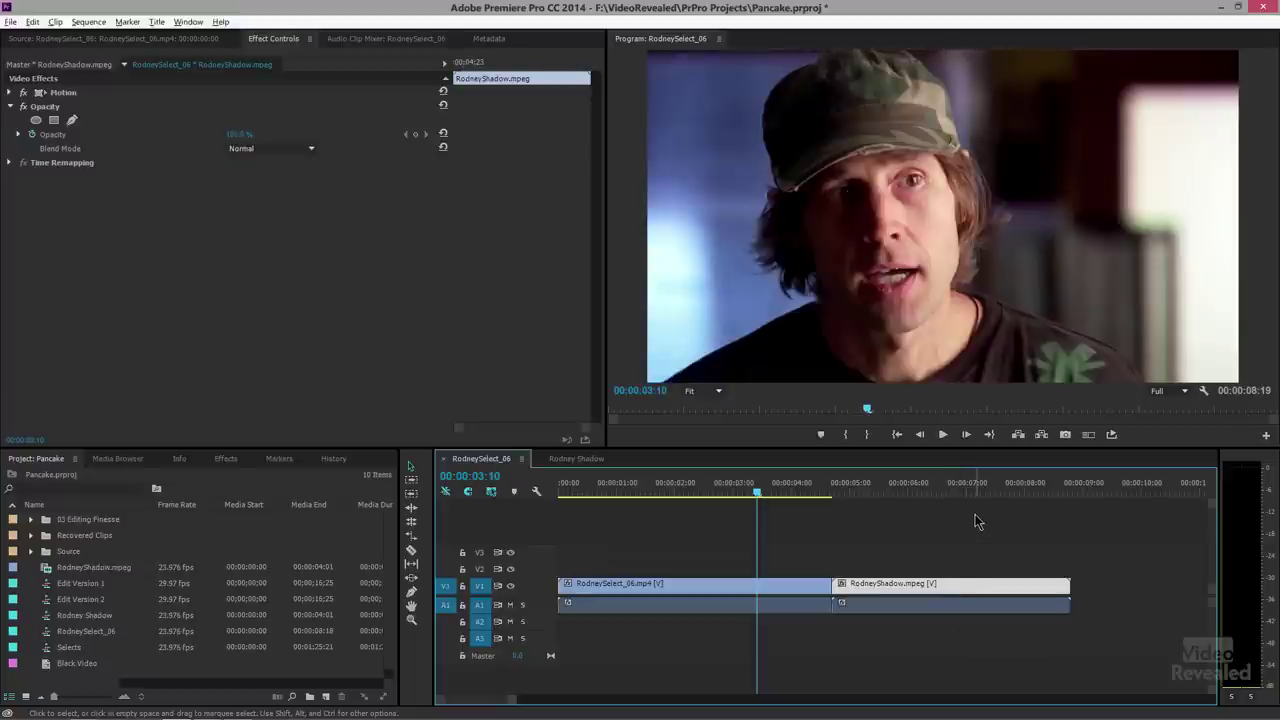
key(alt+Up)
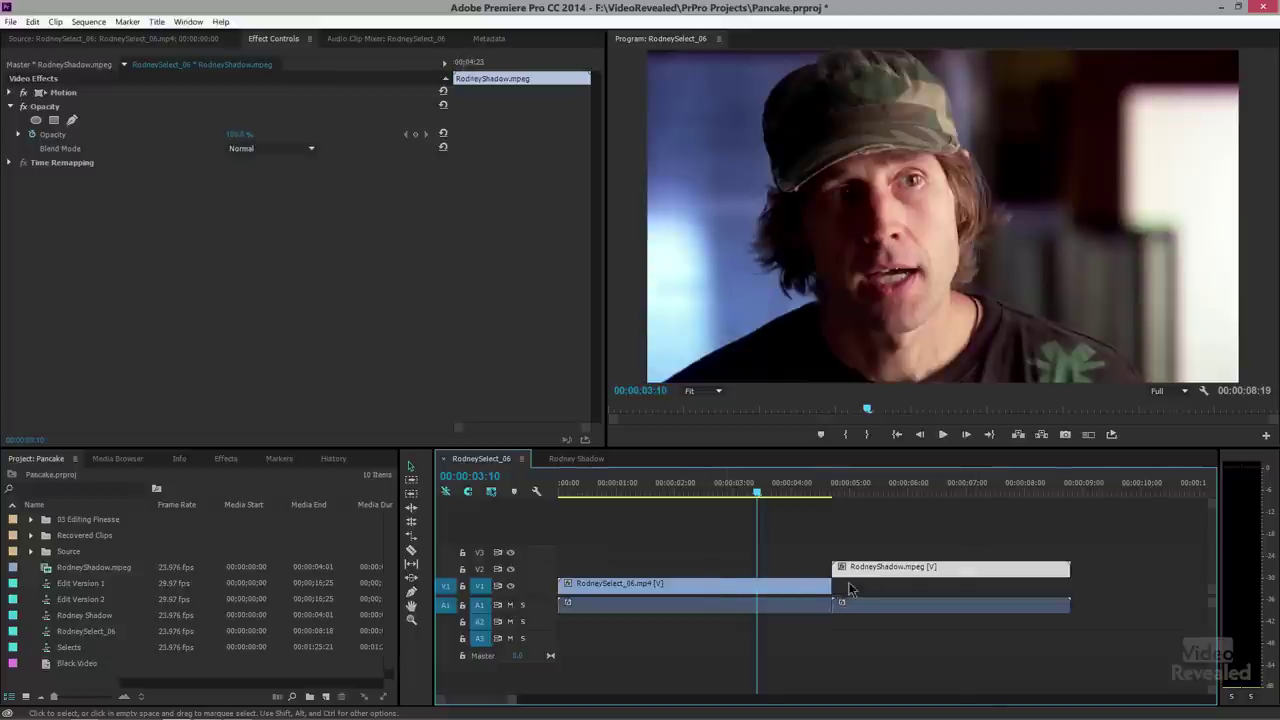
Alt-drag a RodneySelect_06 copy beneath the V2 clip, trim it to end with it, park at 00:00:05:08
click(692, 593)
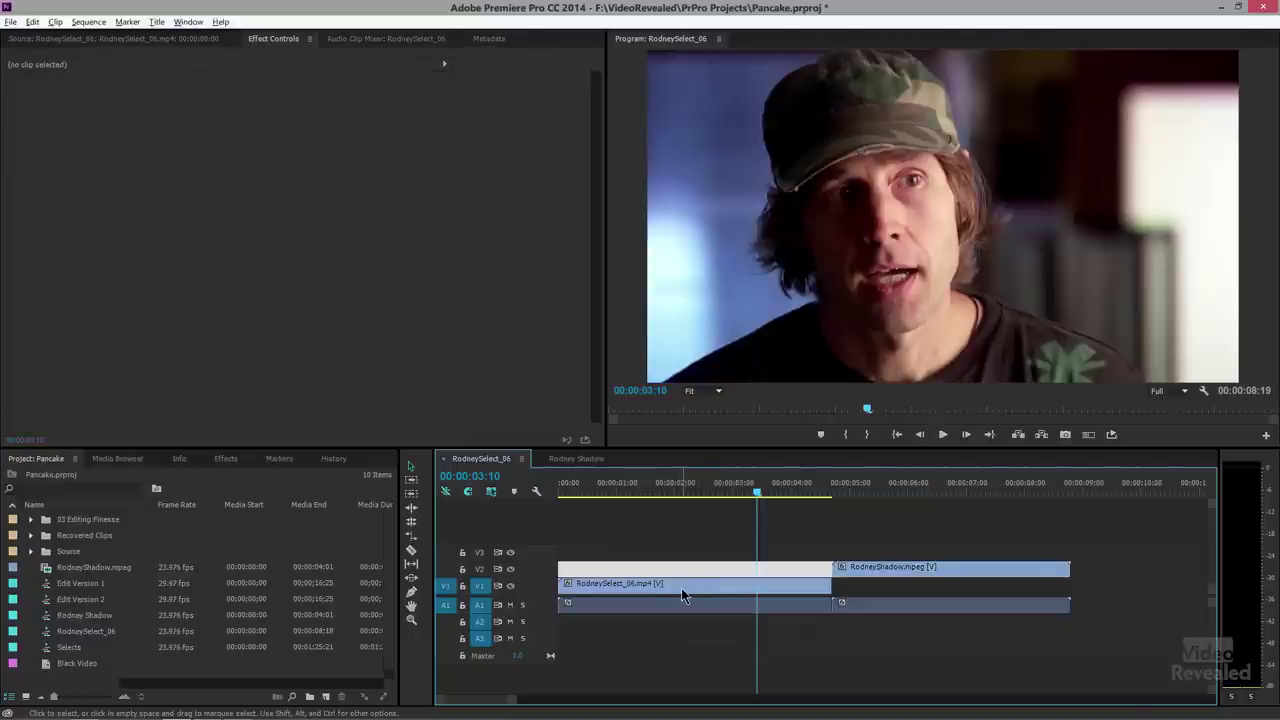
drag(684, 590, 958, 601)
drag(1105, 584, 1070, 580)
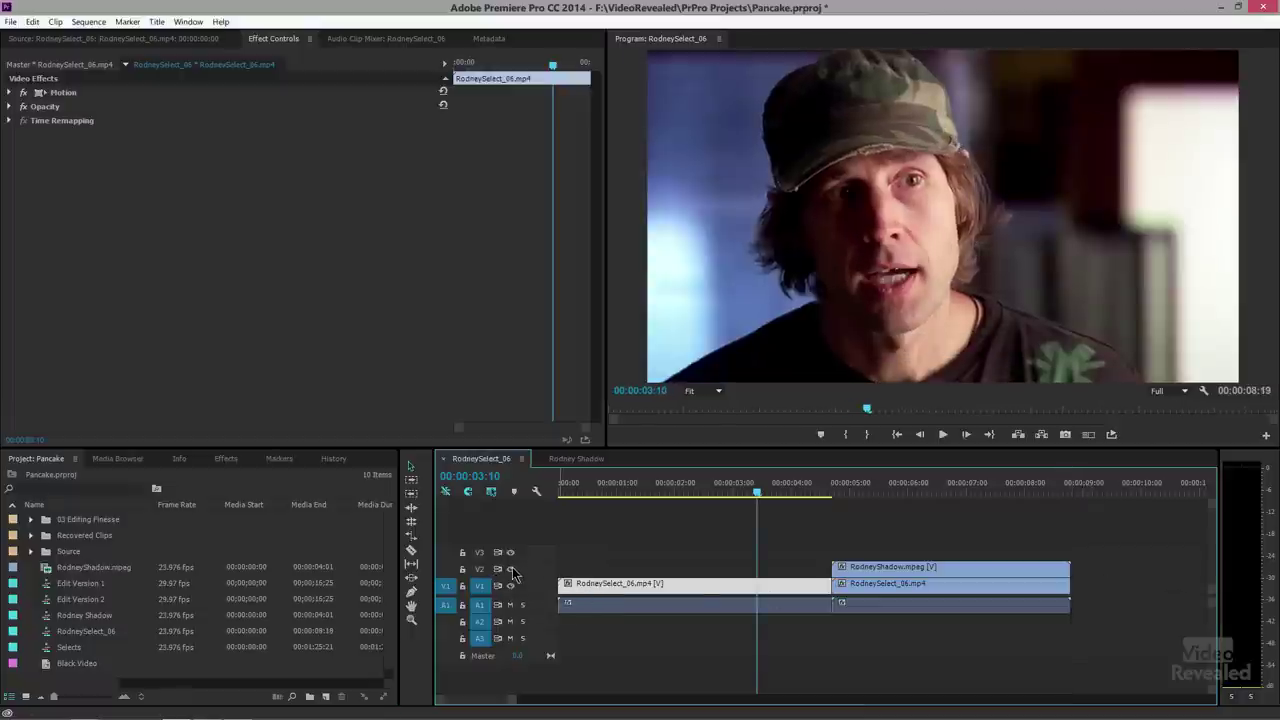
click(866, 490)
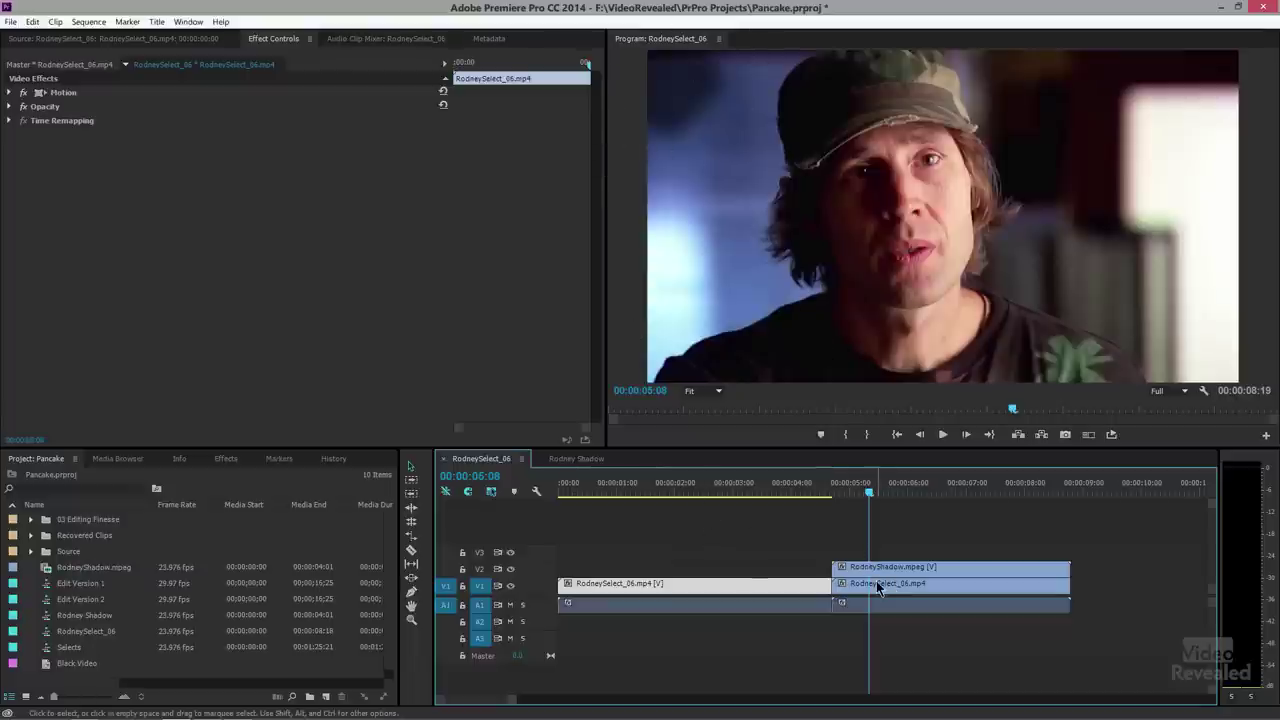
Select RodneyShadow on V2, expand its Opacity settings, and set Program monitor zoom to 25%
click(908, 575)
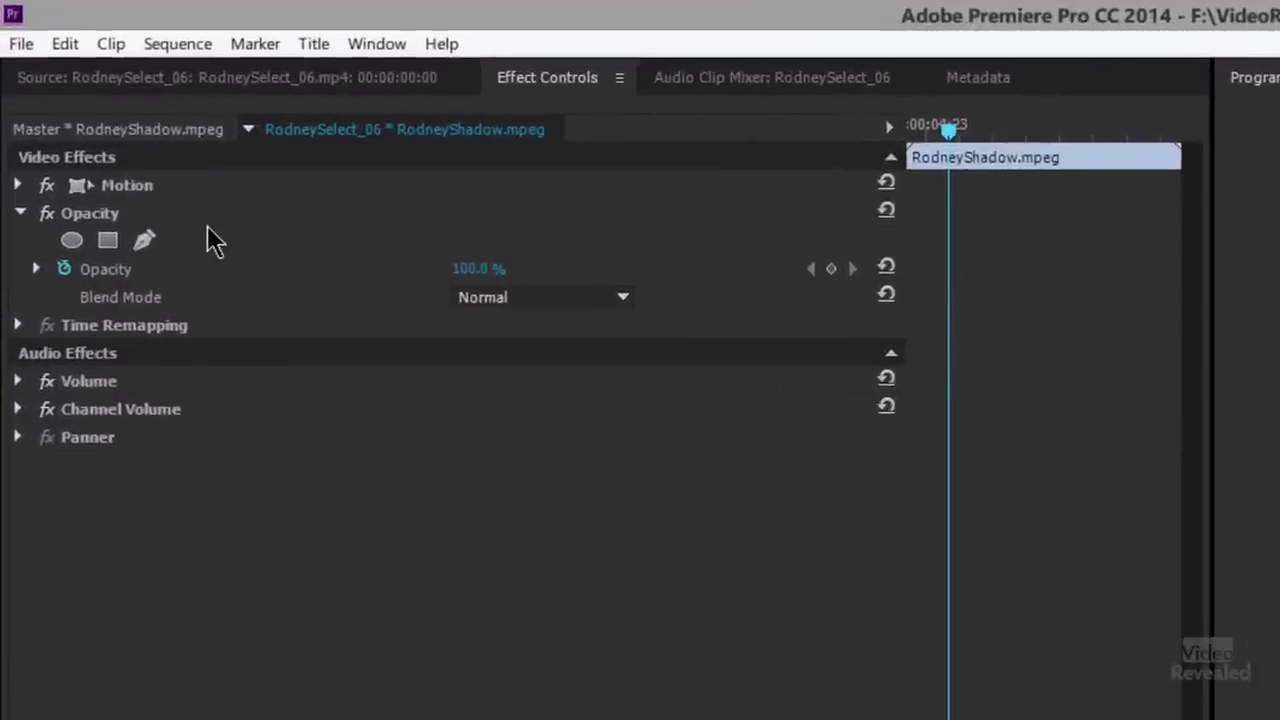
click(16, 210)
click(18, 215)
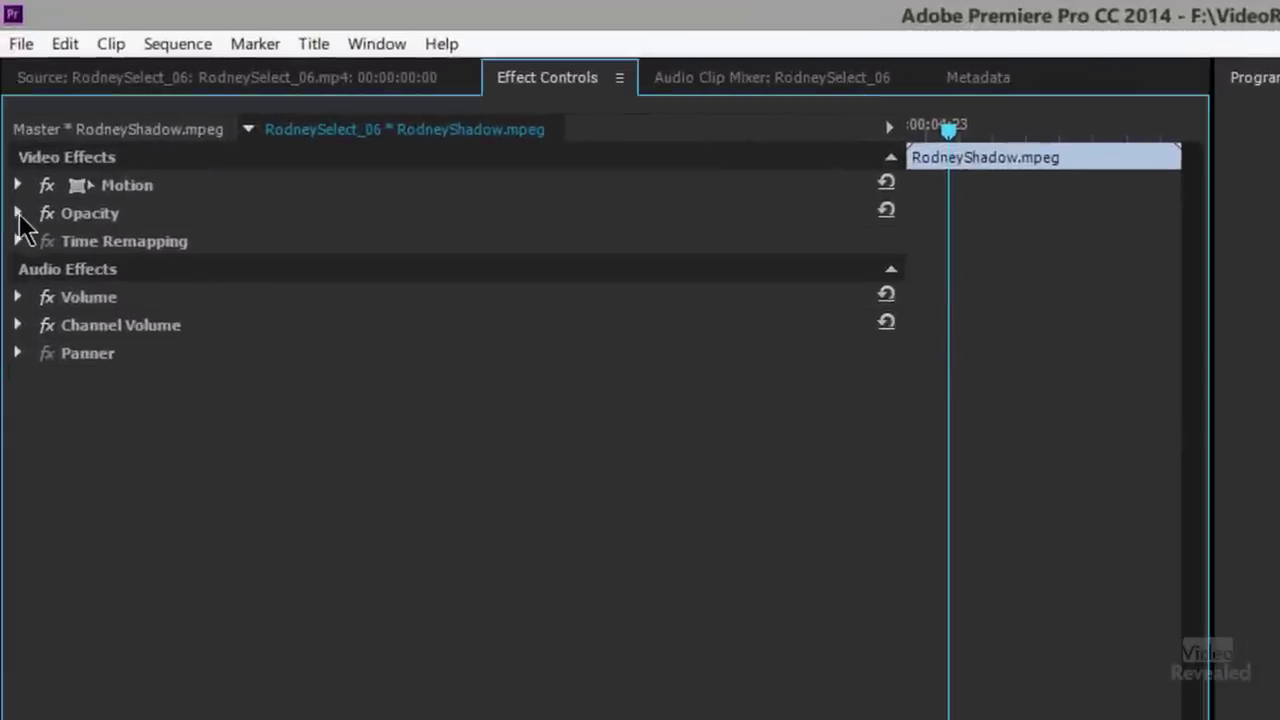
click(18, 215)
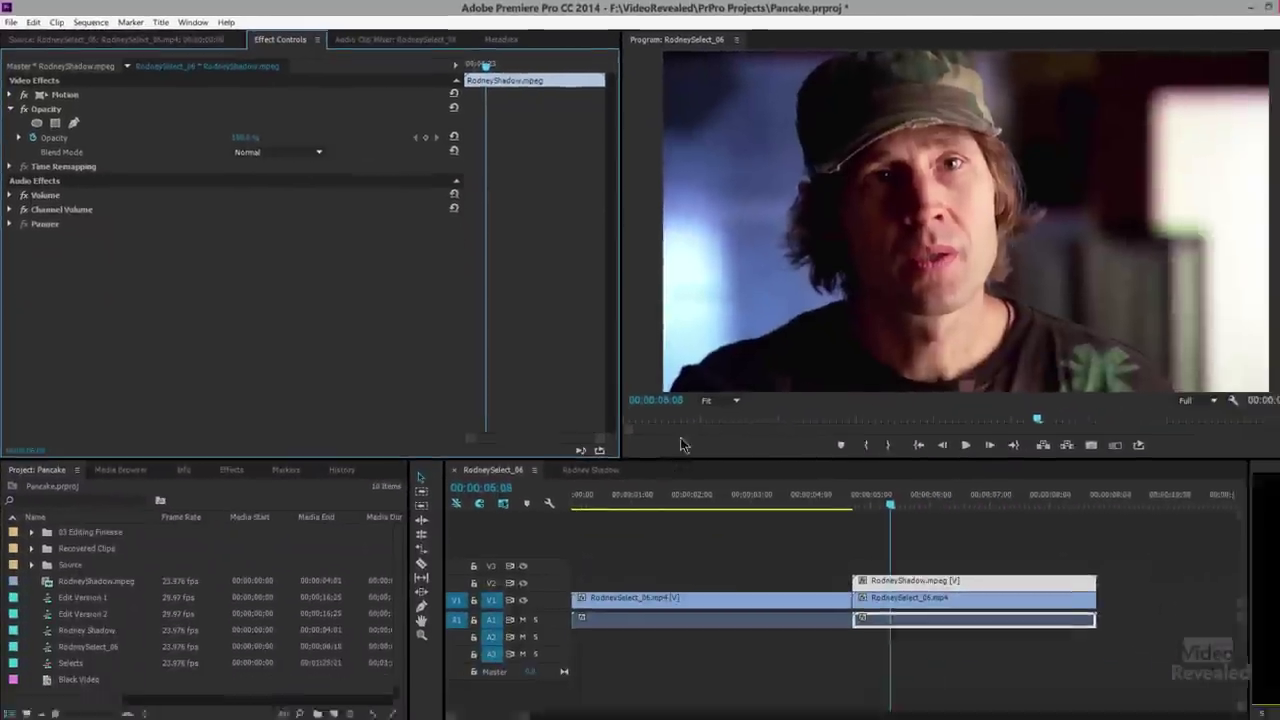
click(703, 390)
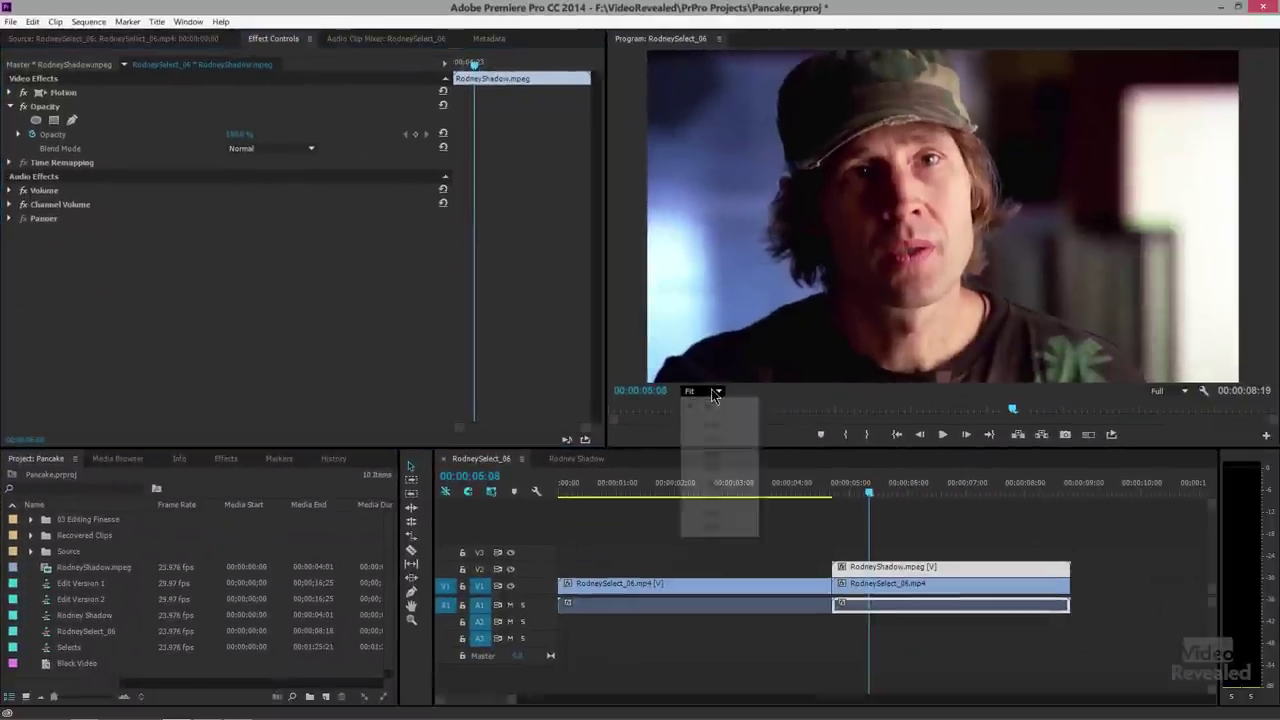
click(718, 440)
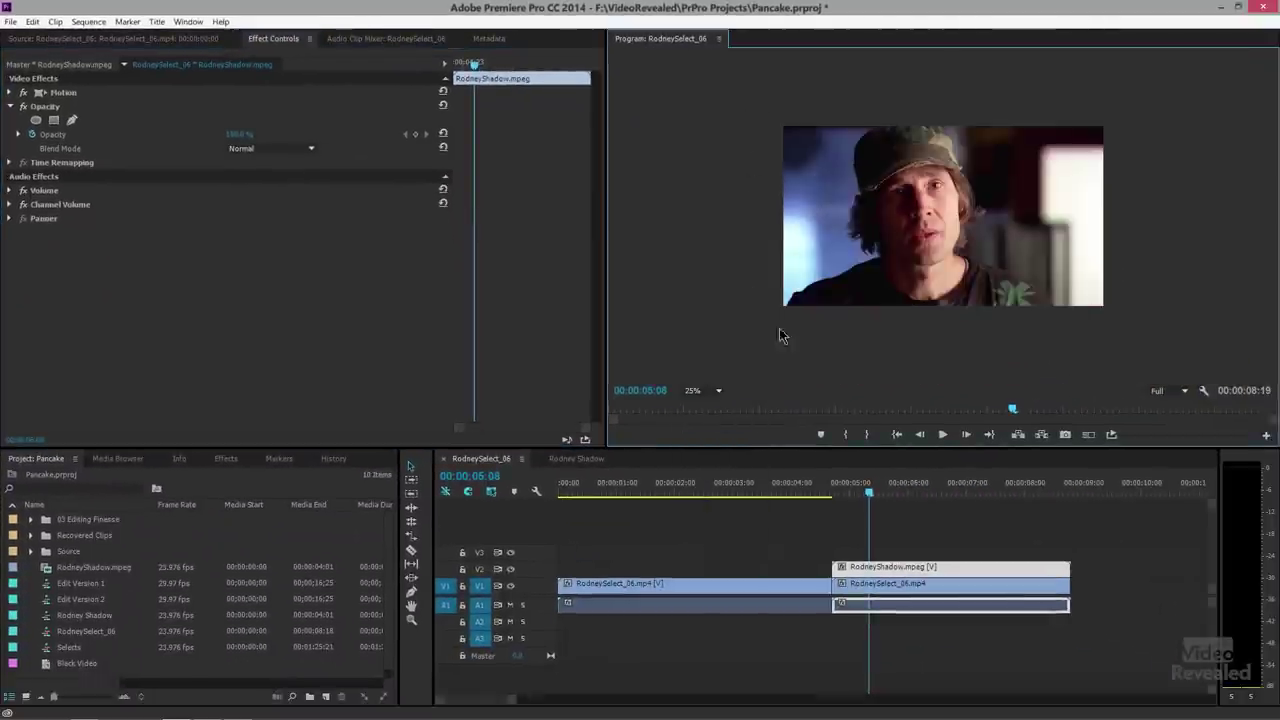
Draw a closed free-draw bezier opacity mask around the top-left background area
click(73, 120)
click(839, 119)
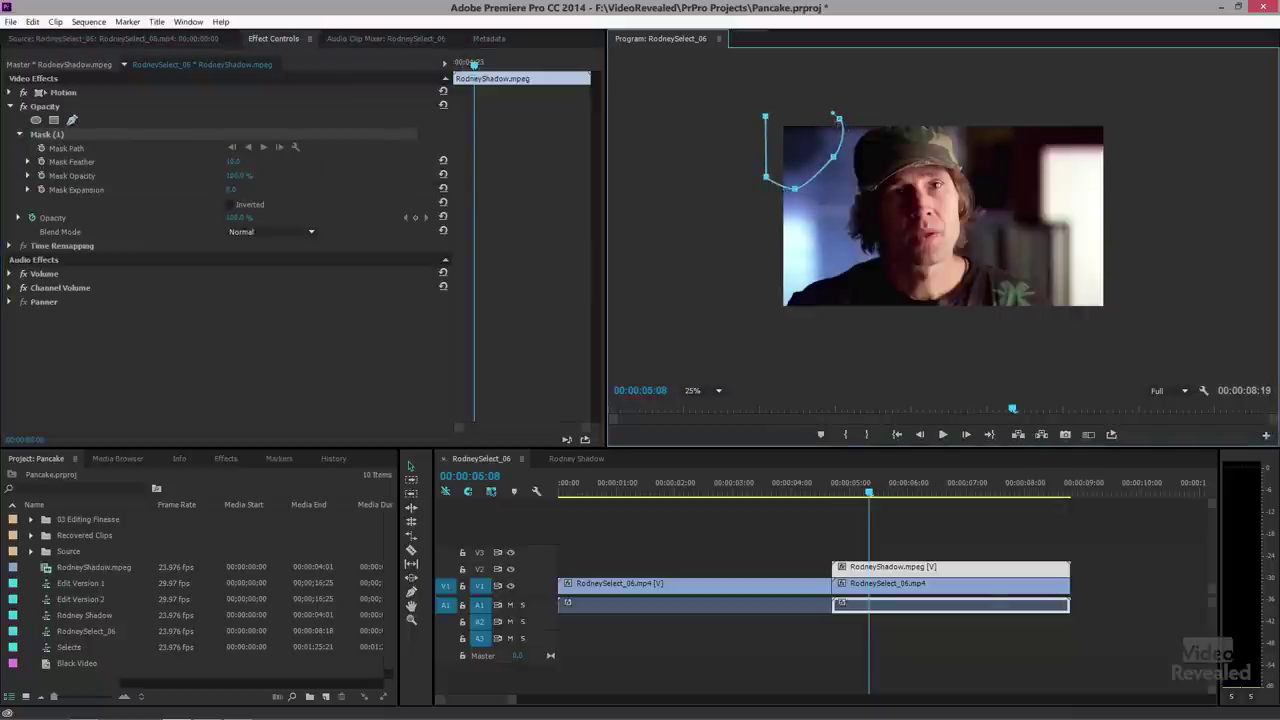
click(765, 117)
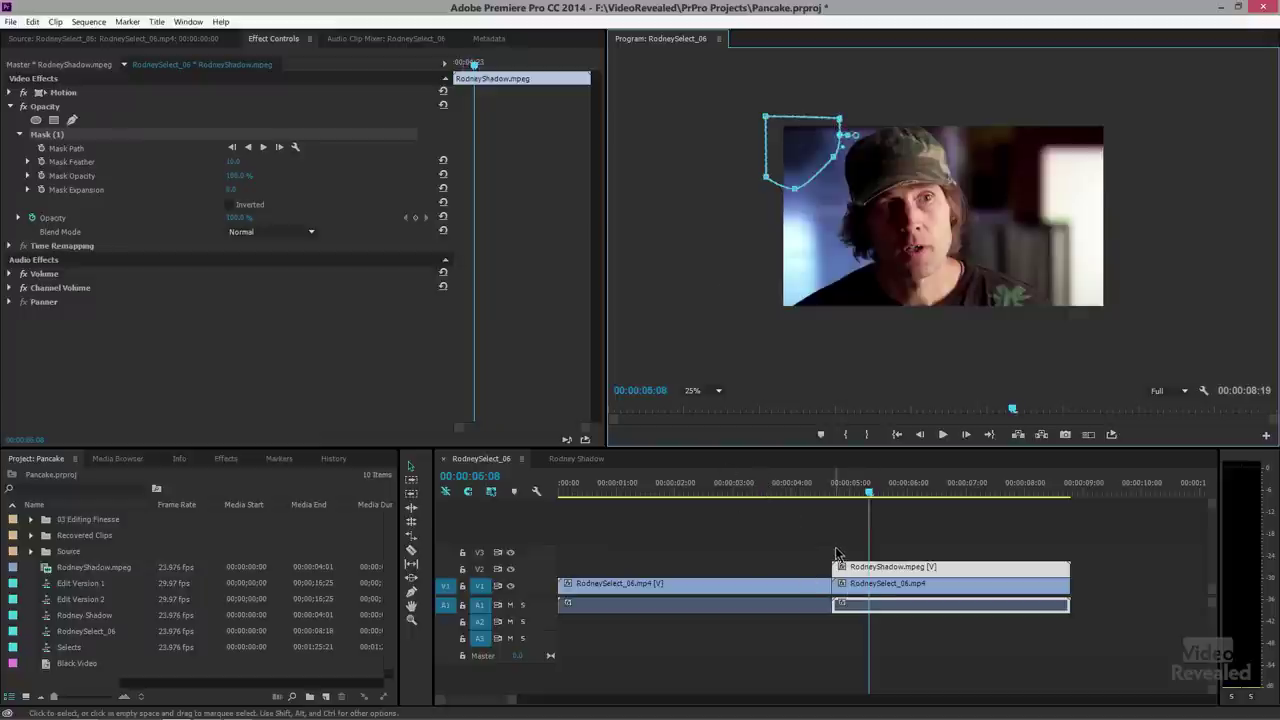
Hide V1's output and toggle the Transparency Grid off and back on to show only the masked patch
click(510, 586)
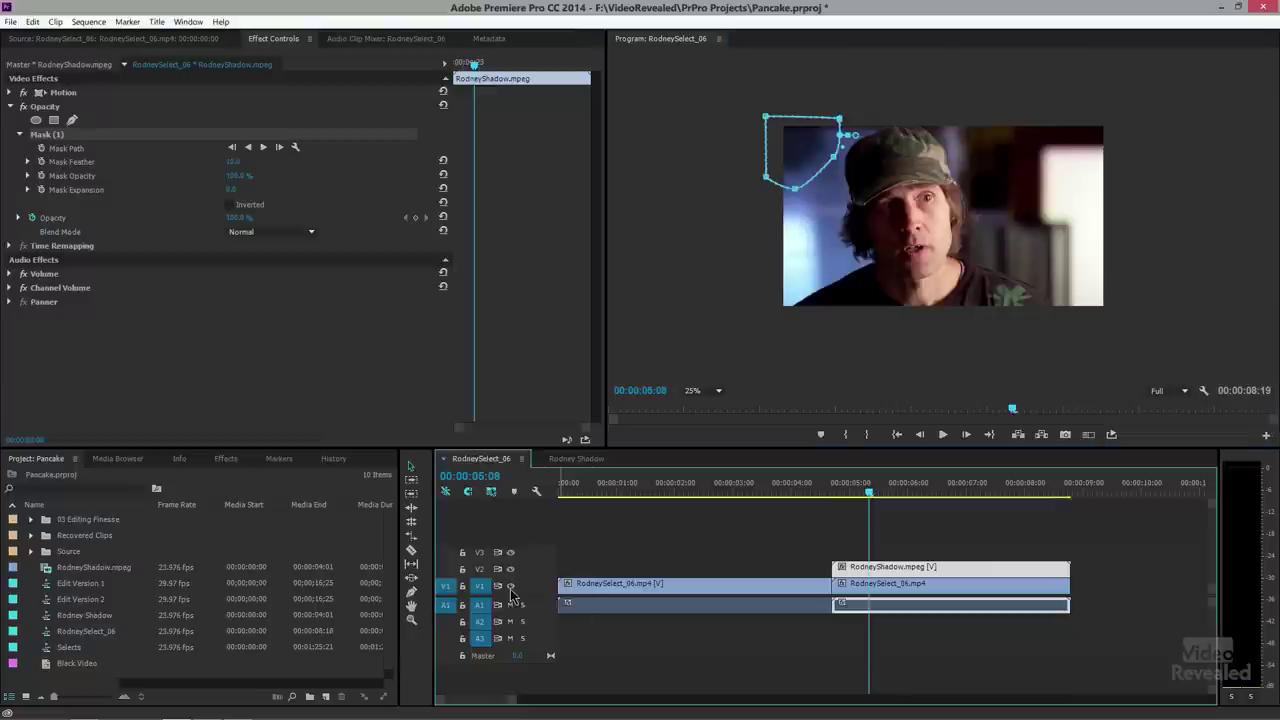
click(1204, 391)
click(1153, 628)
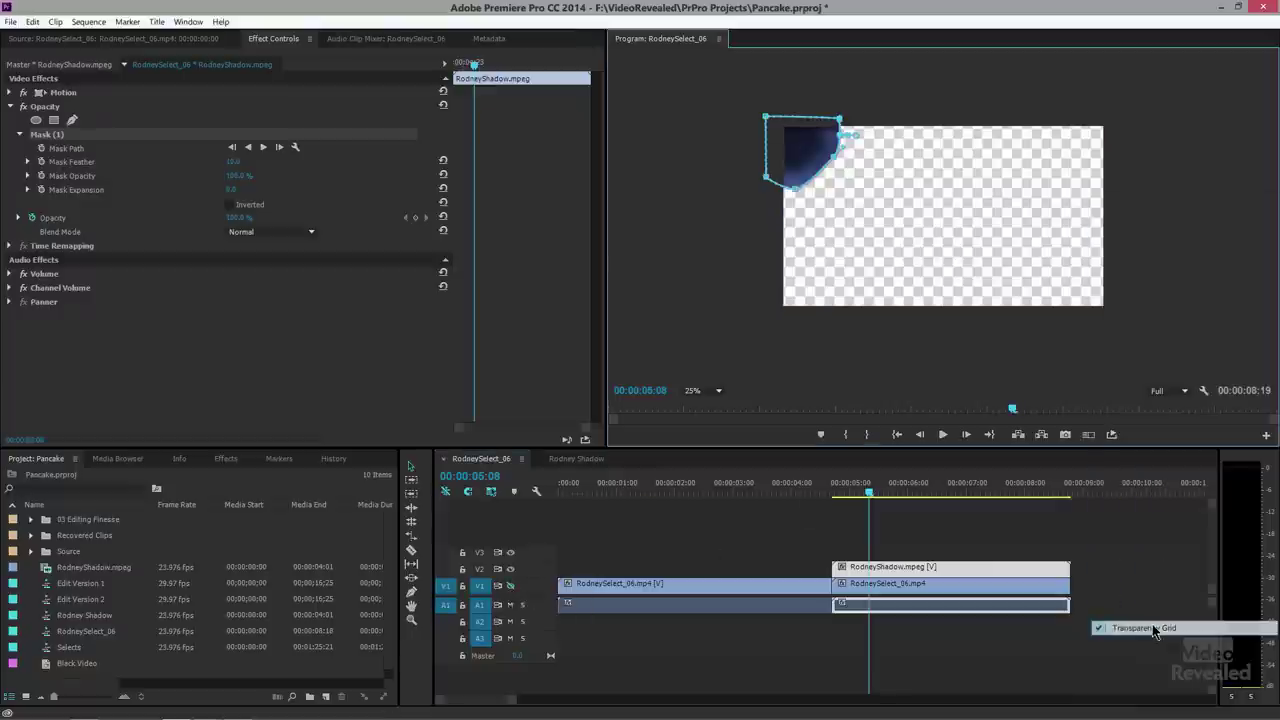
click(1205, 395)
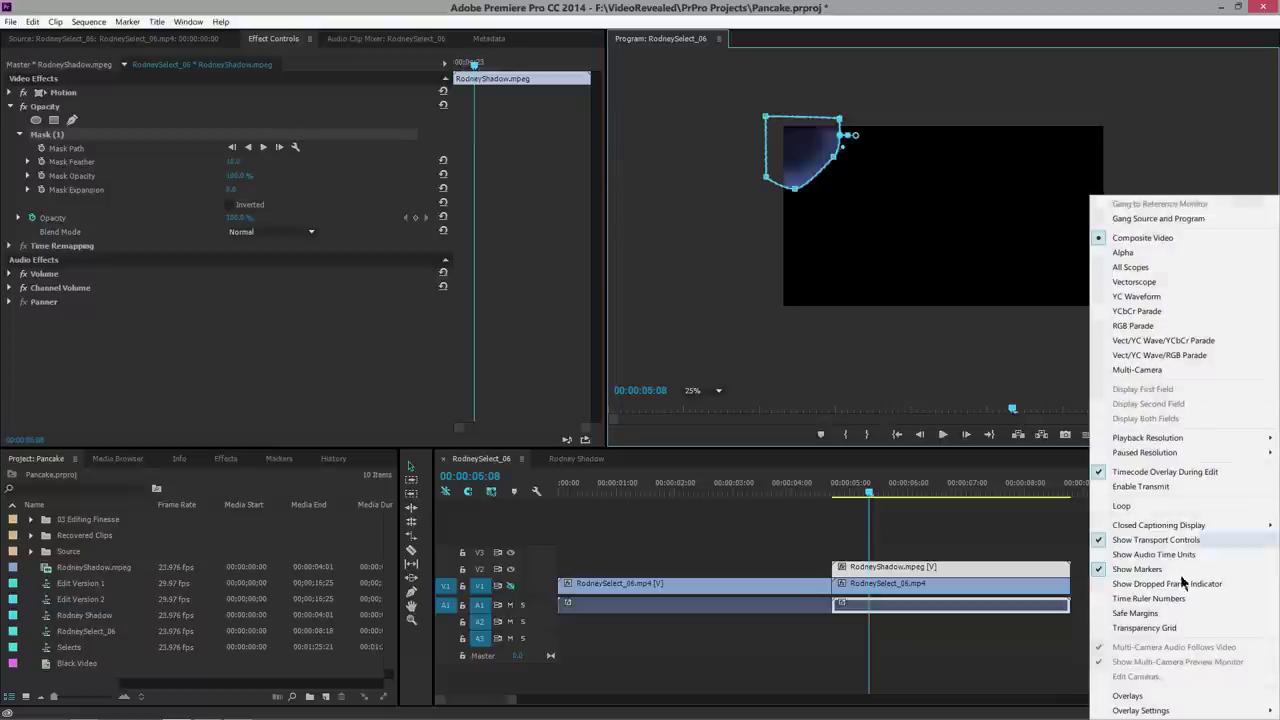
click(1170, 628)
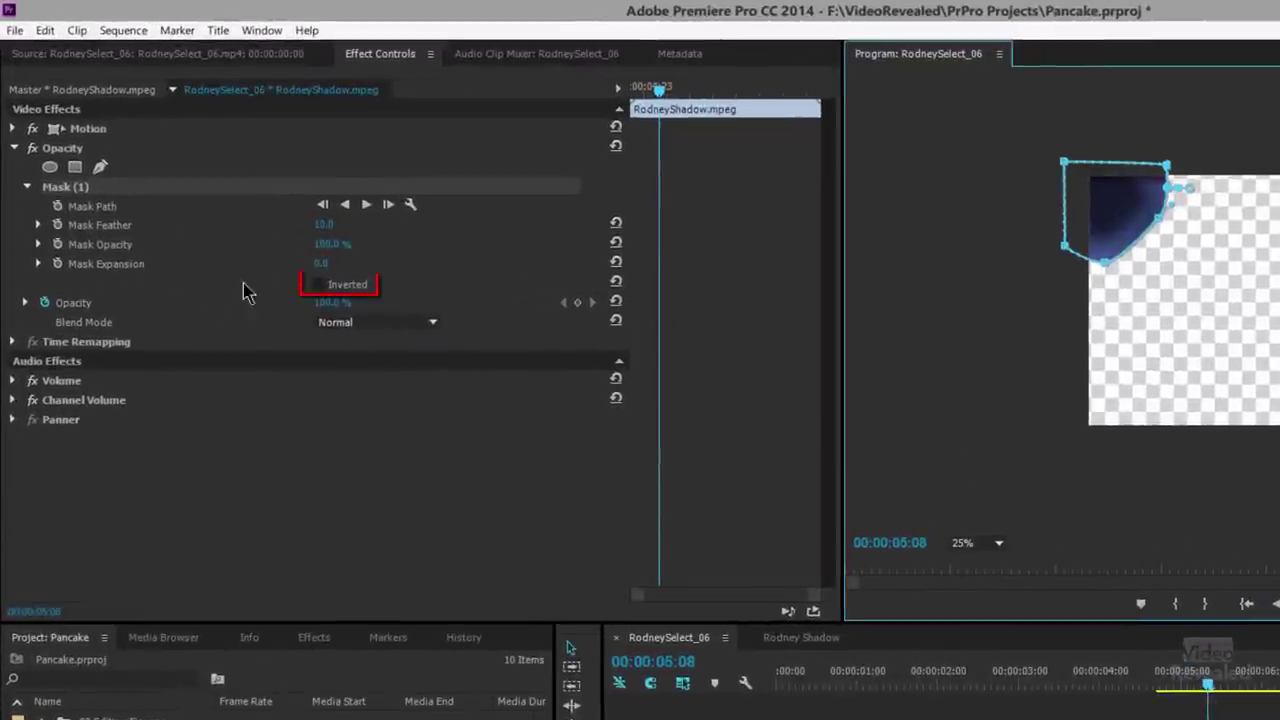
Check Inverted on RodneyShadow's Opacity Mask (1) so the patched corner is cut out
click(319, 288)
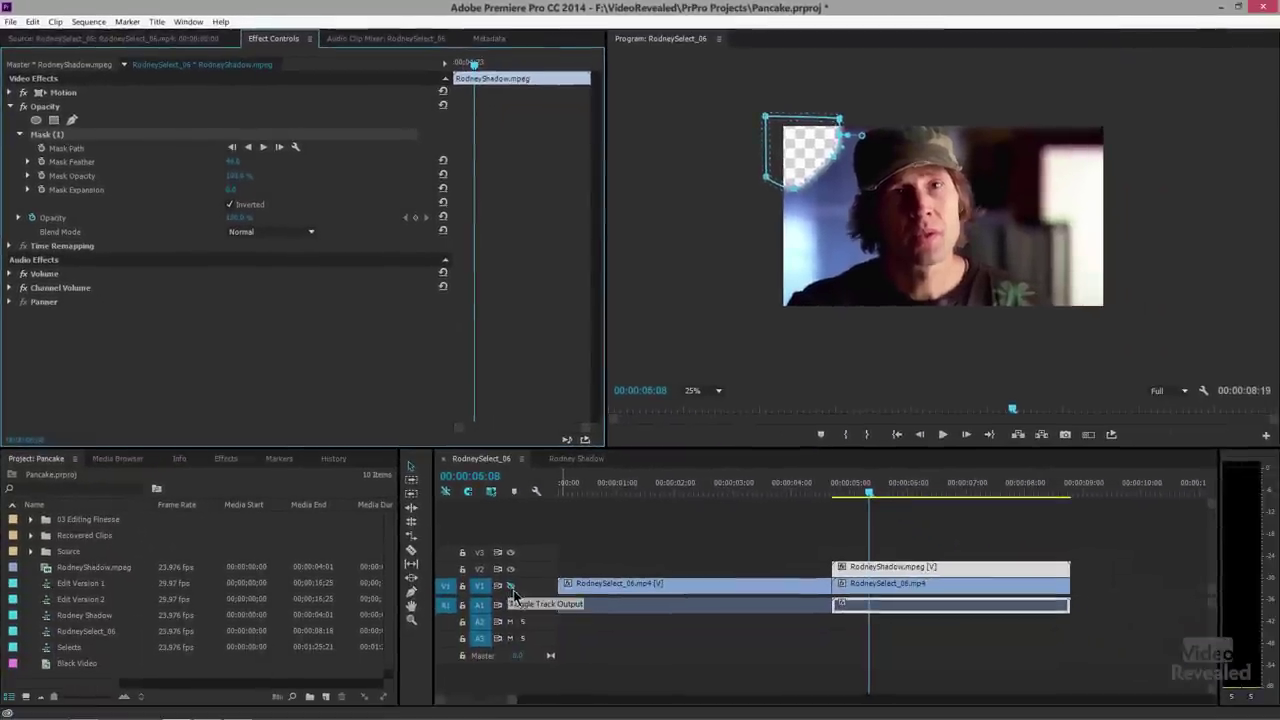
Set the Program monitor zoom to Fit and deselect the mask to hide its outline
click(884, 484)
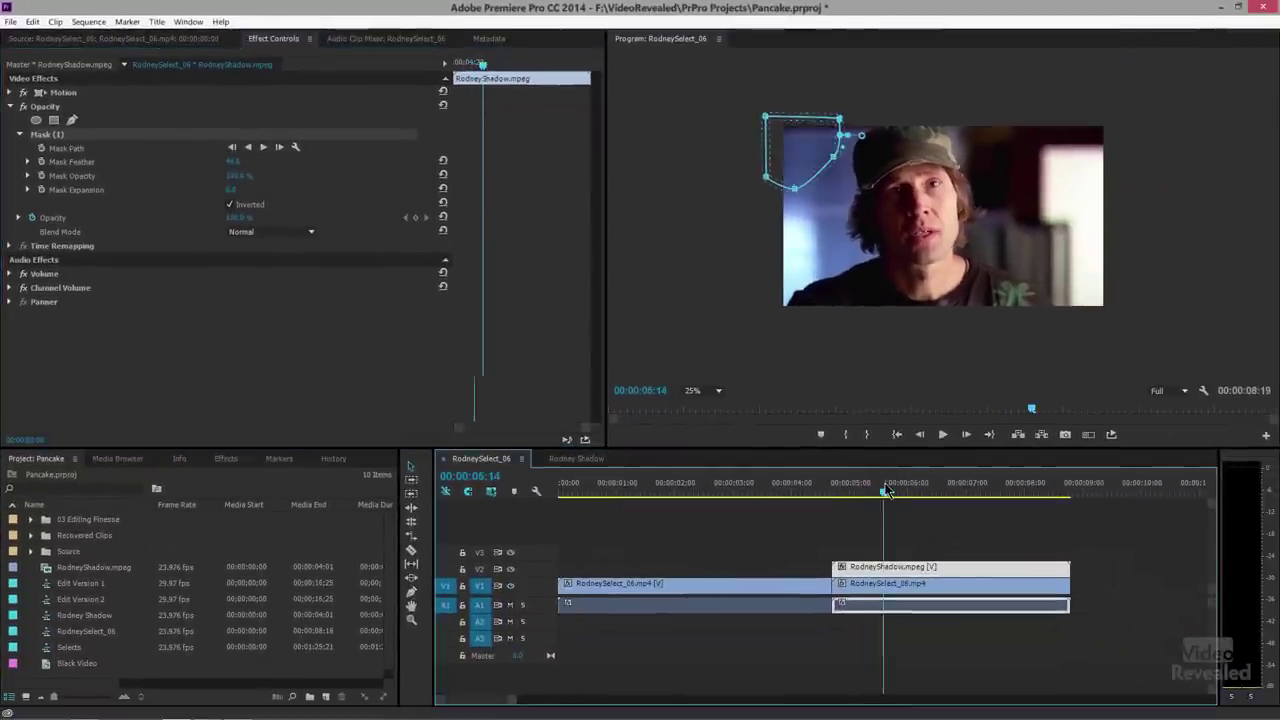
click(717, 392)
click(717, 392)
click(718, 407)
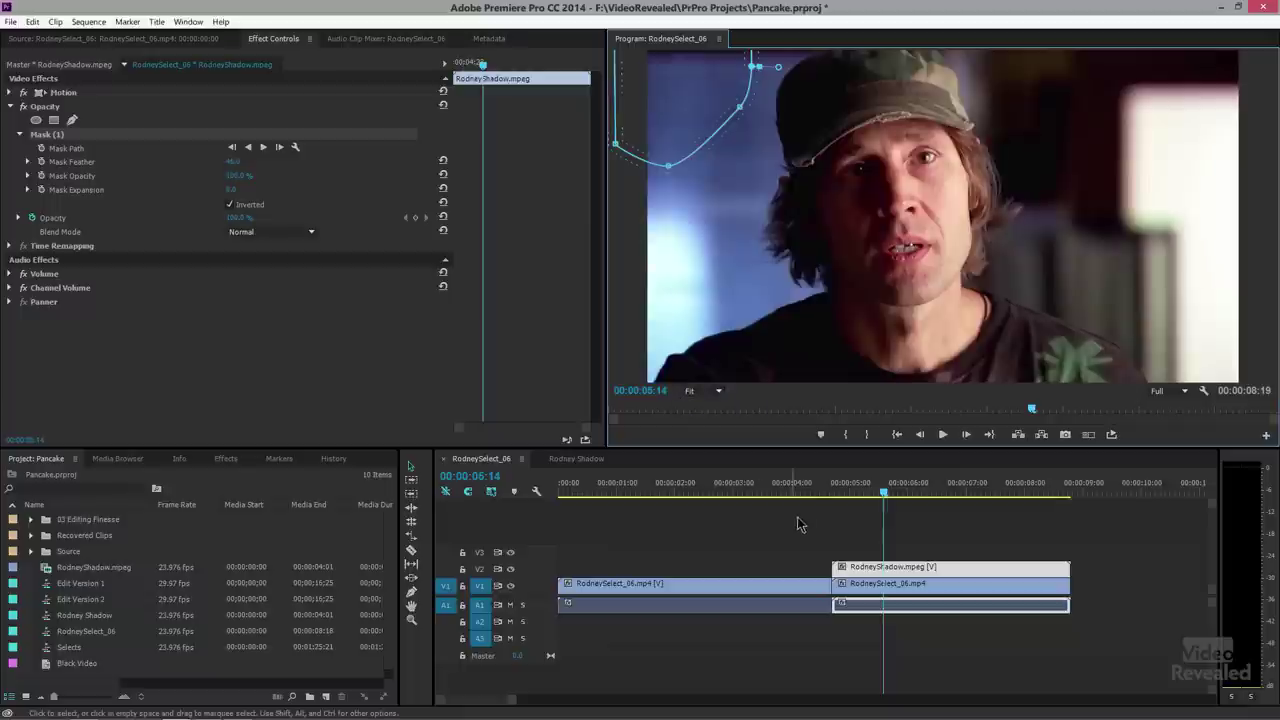
click(340, 357)
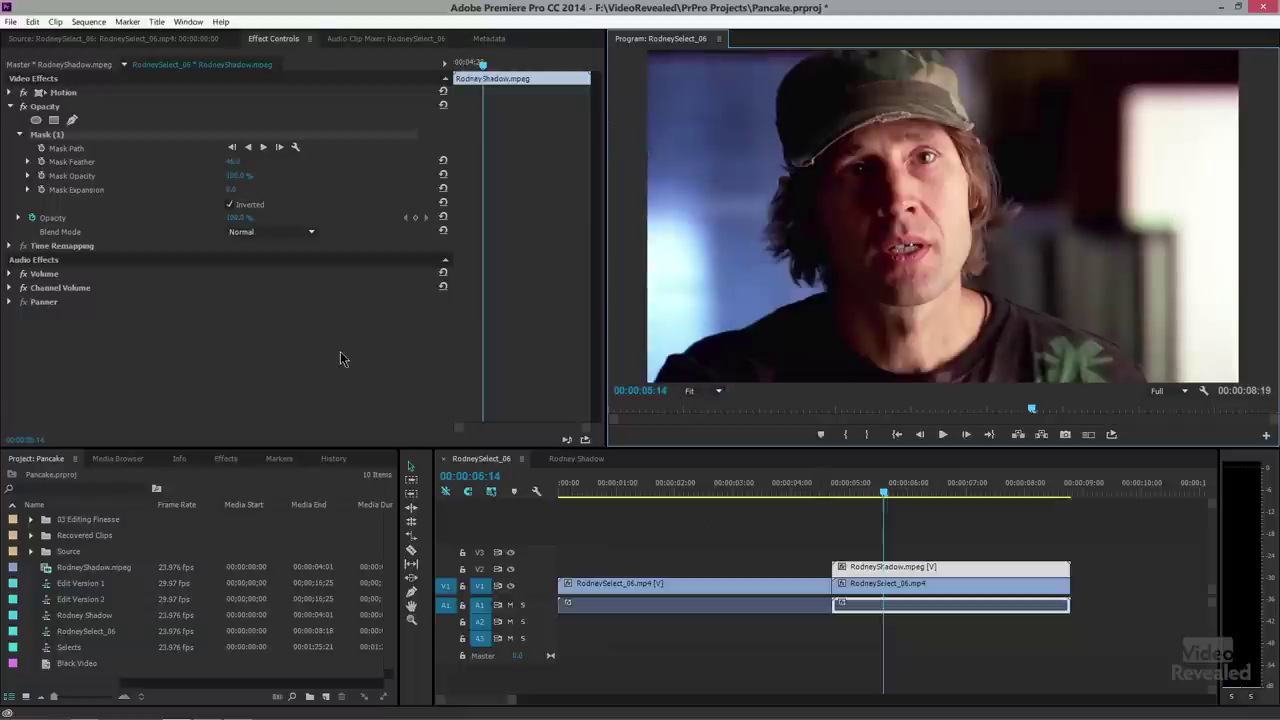
Scrub the shot, toggle V1 off and on, and play it to confirm the object is gone
click(866, 489)
drag(868, 492, 768, 498)
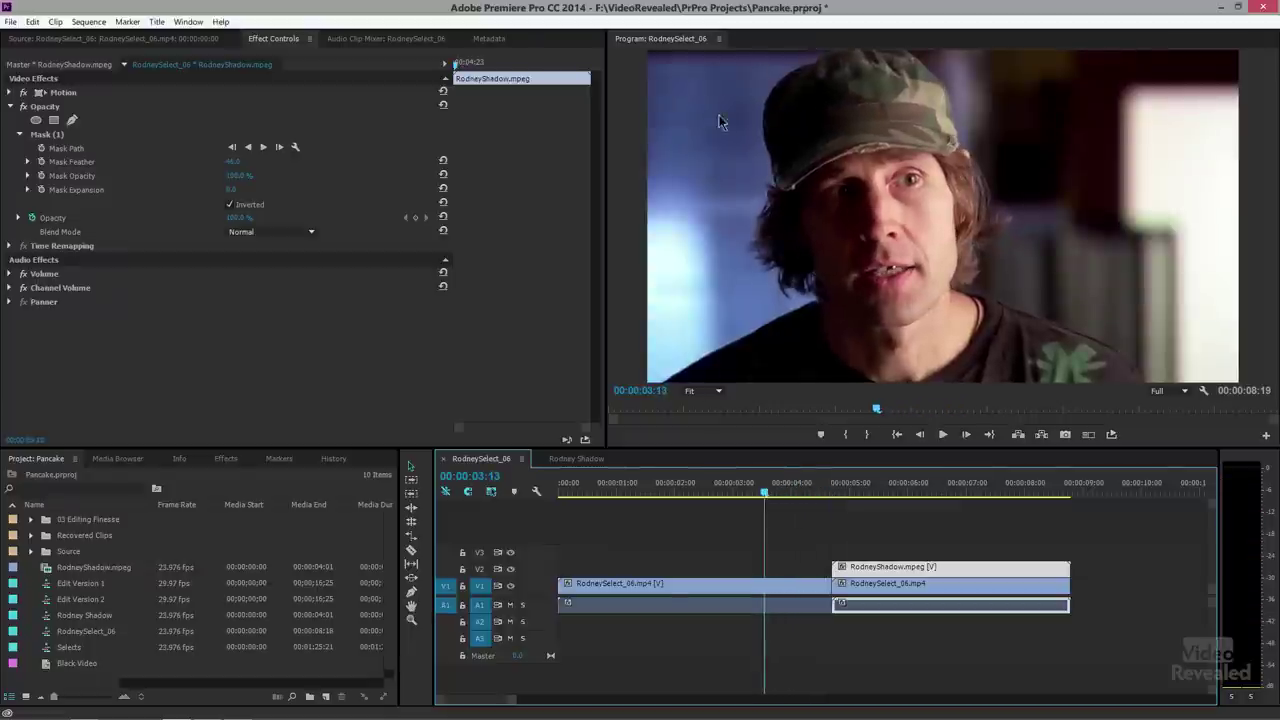
drag(846, 492, 852, 492)
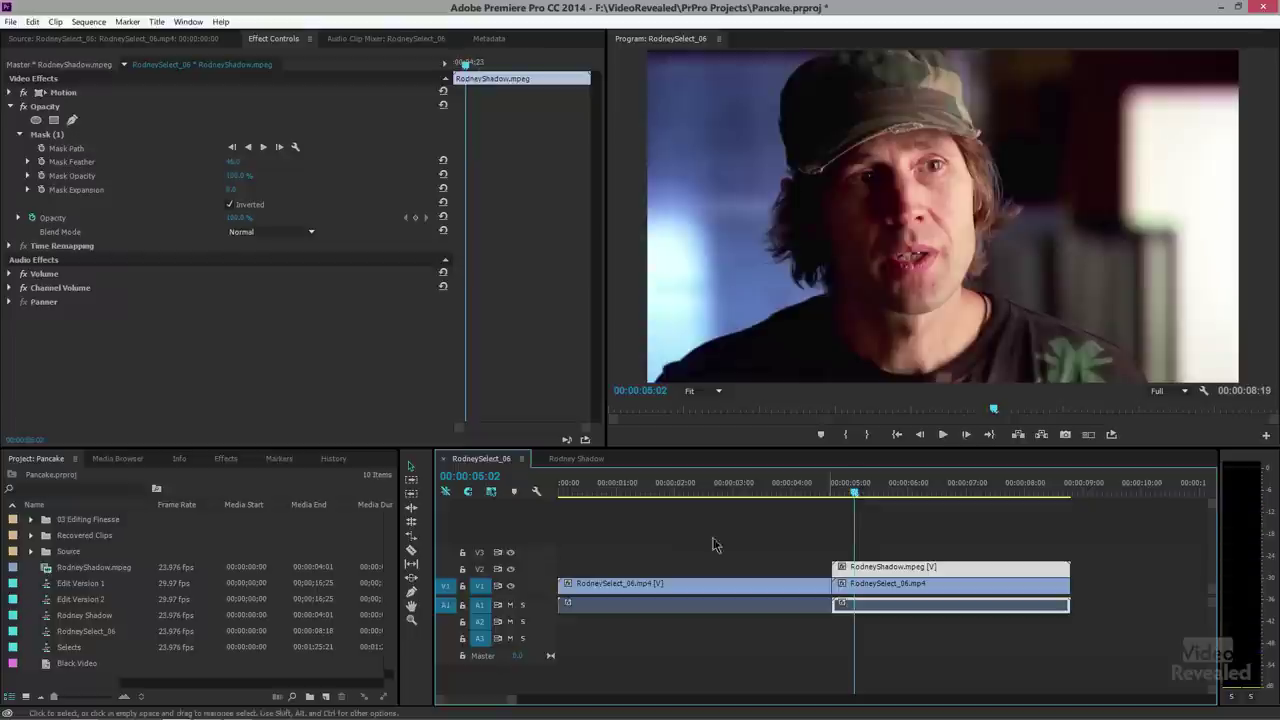
click(511, 587)
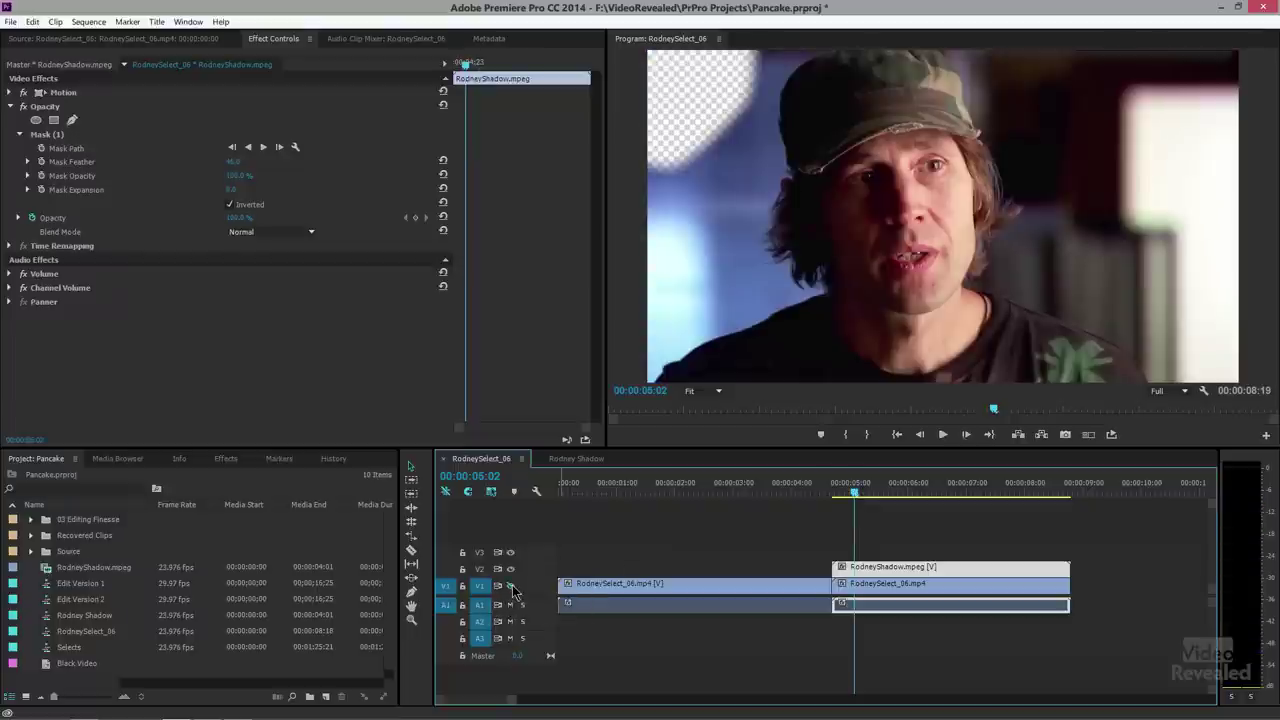
click(511, 587)
key(space)
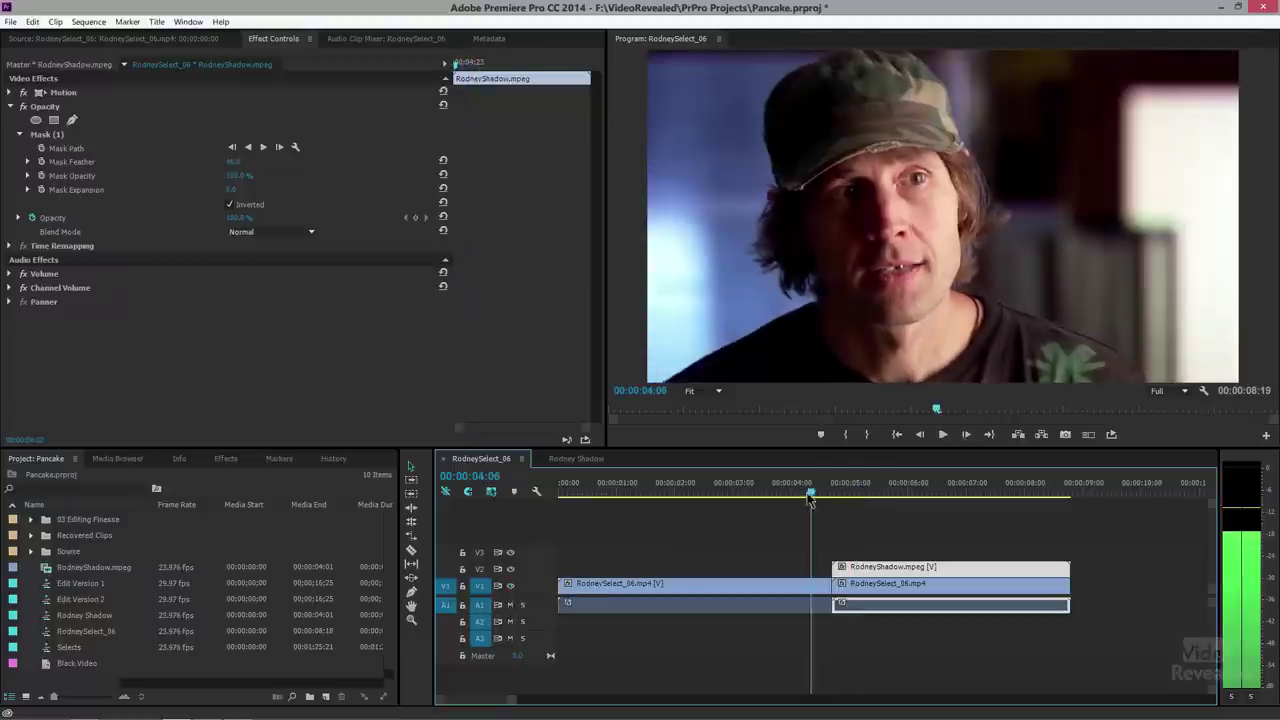
click(71, 121)
click(71, 121)
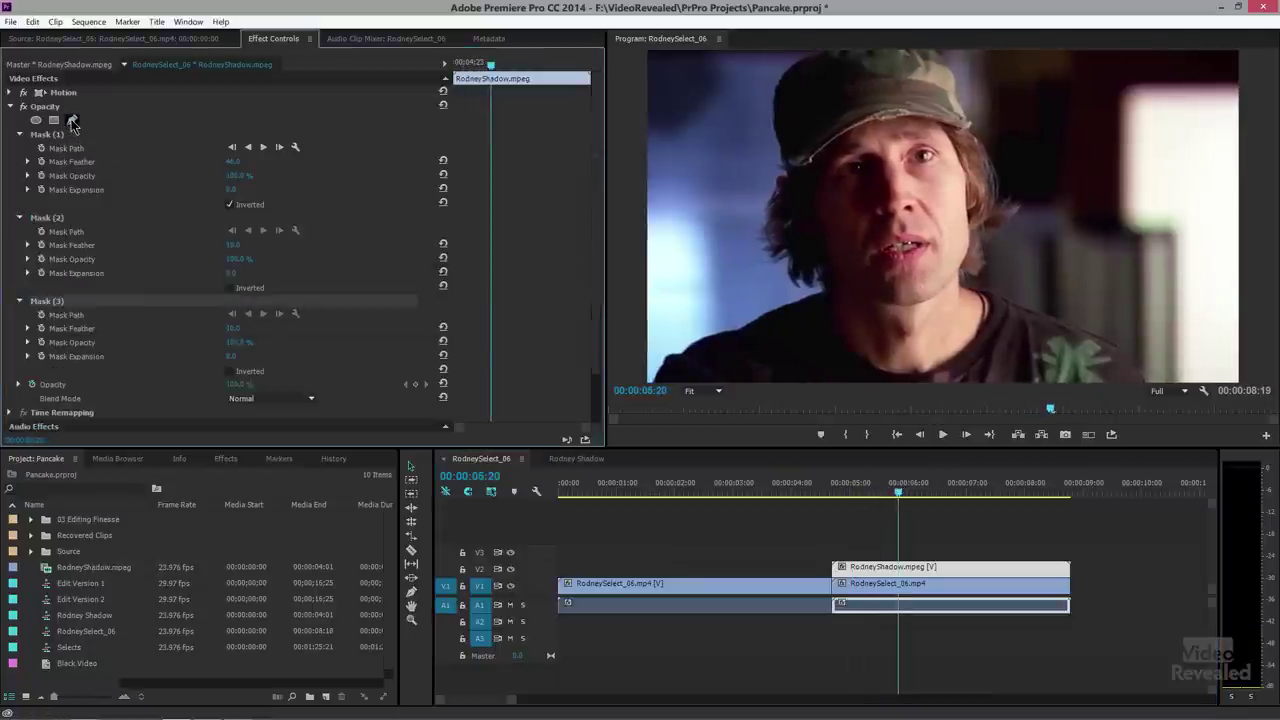
key(ctrl+z)
key(ctrl+z)
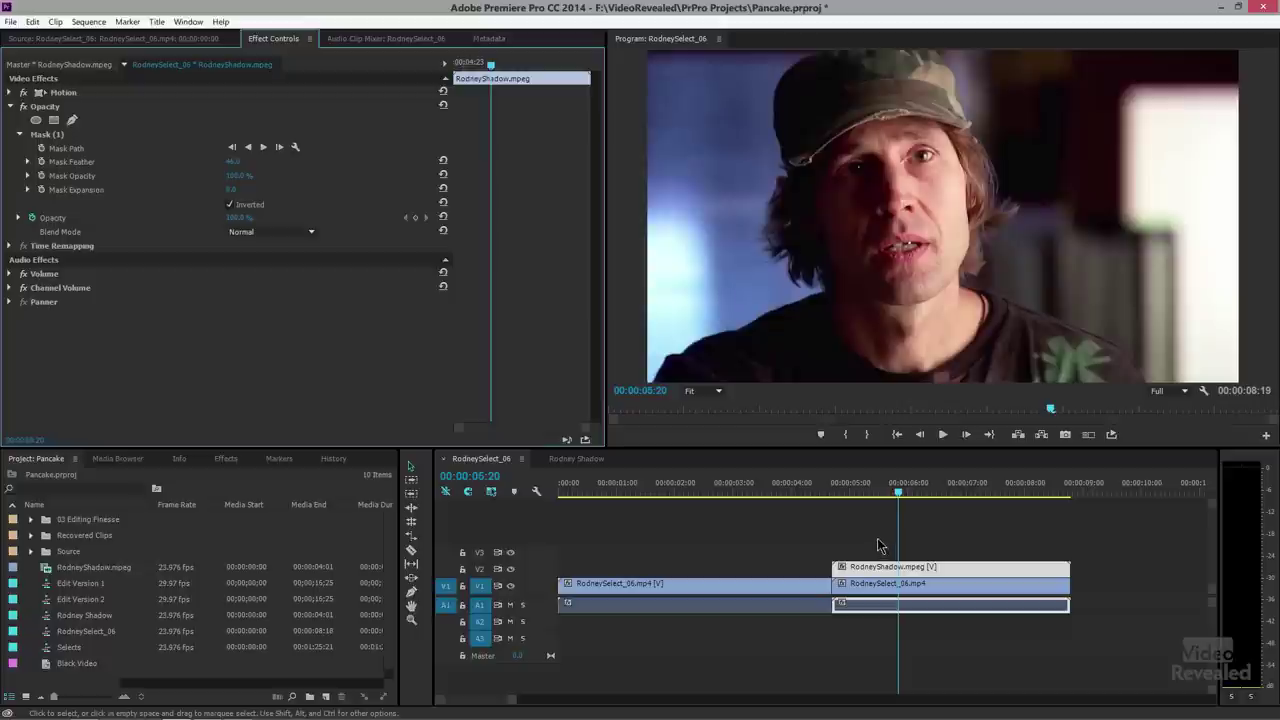
drag(874, 530, 930, 572)
Nest the two stacked clips into a sequence named 'Rod fix' and play it back
right_click(930, 572)
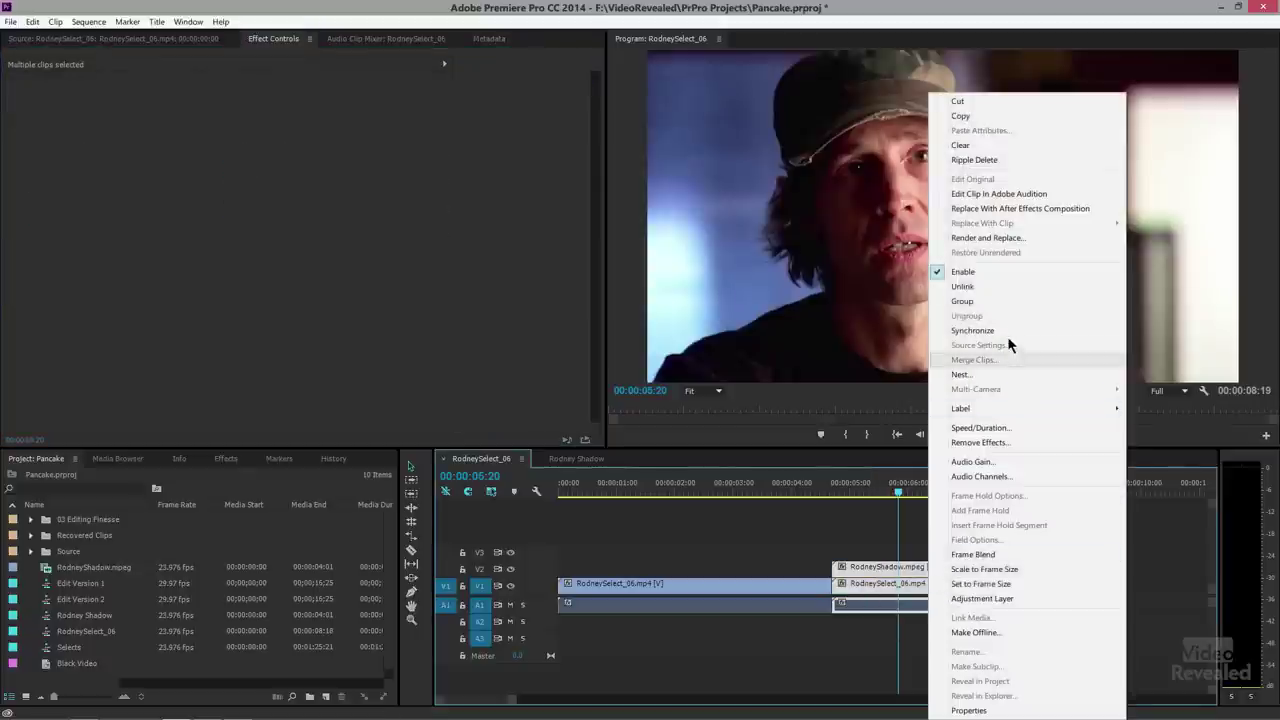
click(1010, 375)
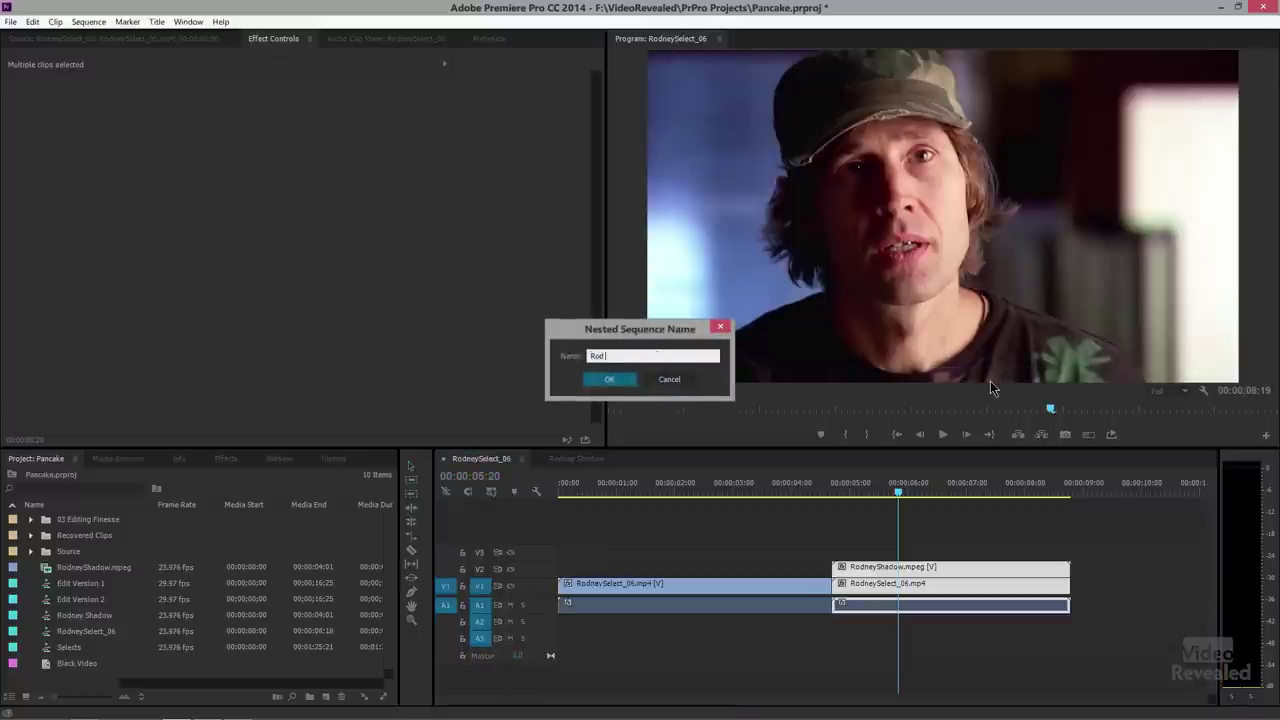
key(Return)
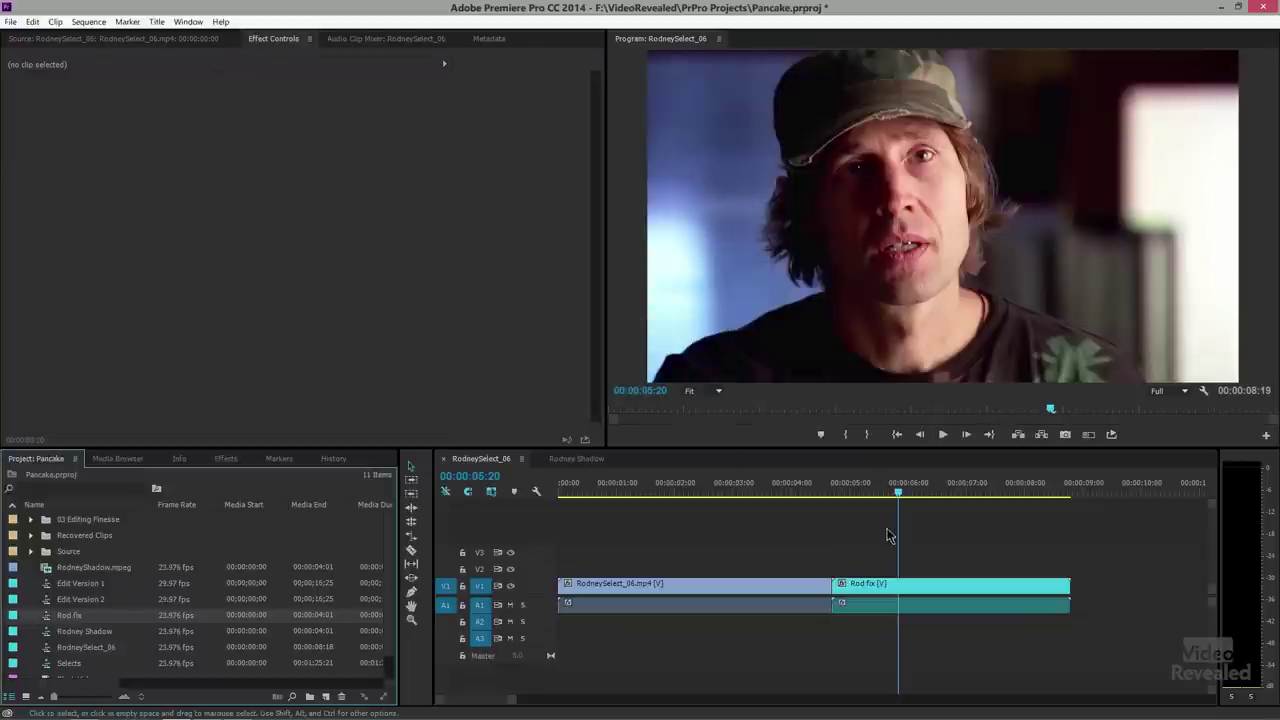
click(916, 497)
key(space)
key(space)
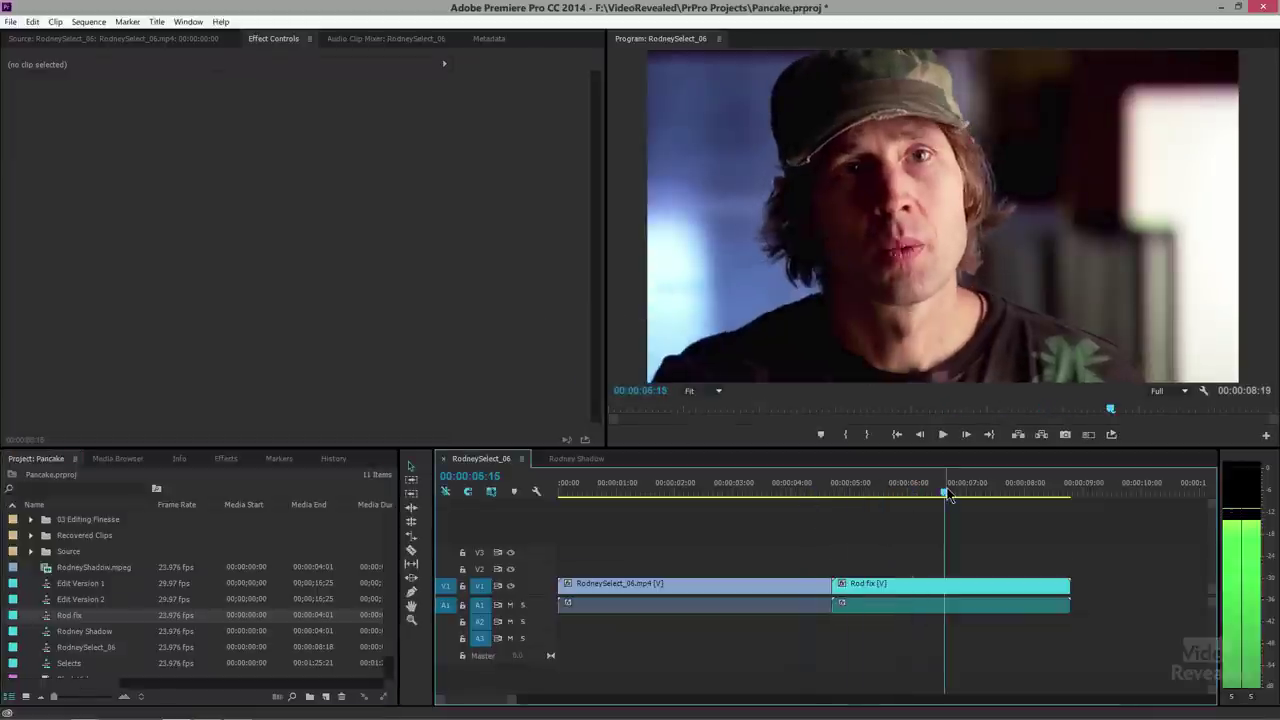